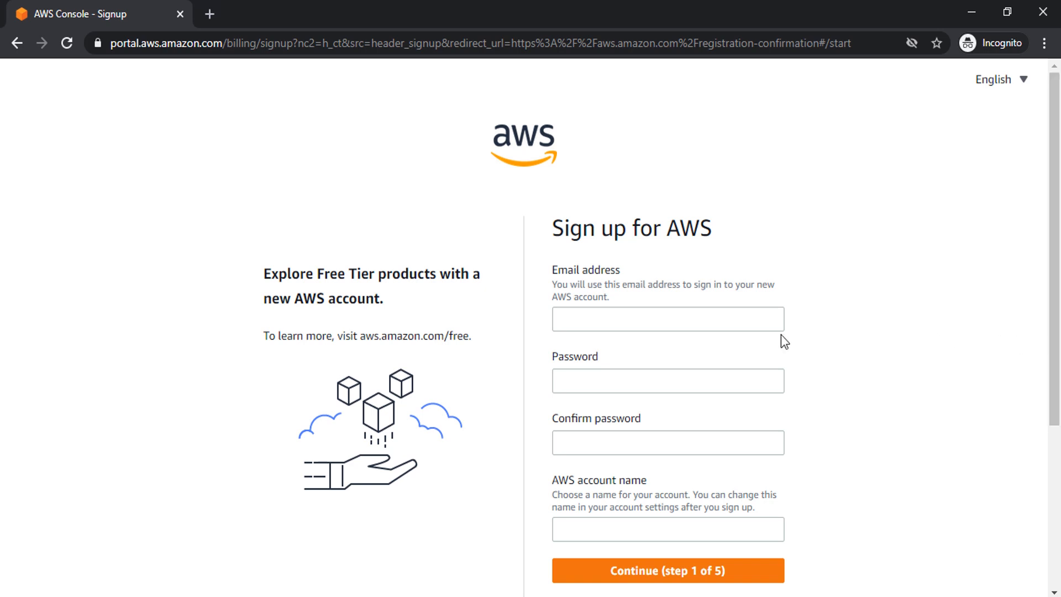
# - Enter the sign-up email address, the password twice, and the AWS account name, then continue
pyautogui.click(732, 319)
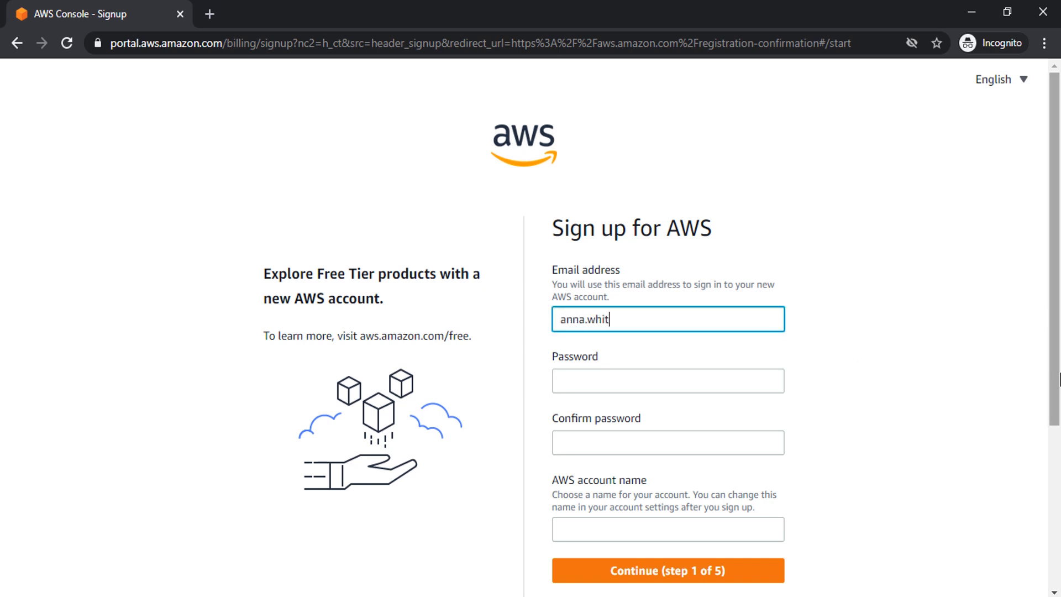
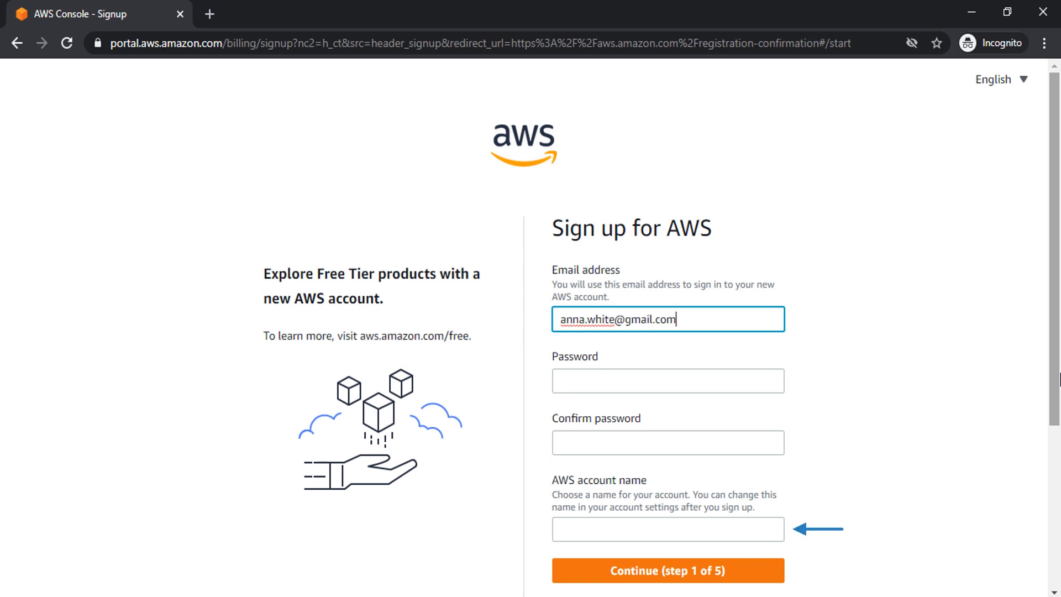
pyautogui.press('Tab')
pyautogui.write('********')
pyautogui.press('Tab')
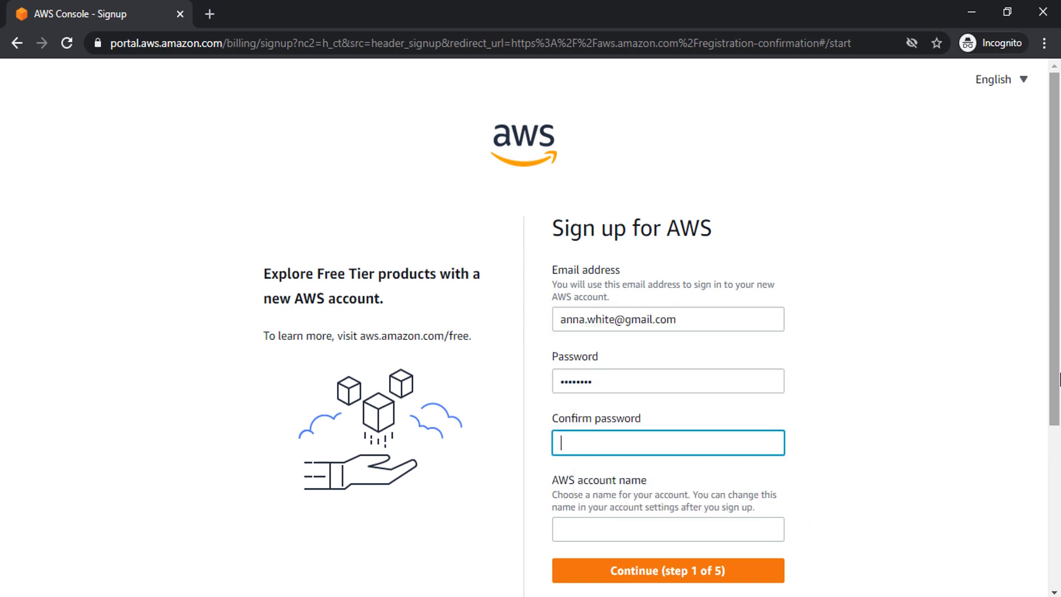
pyautogui.write('********')
pyautogui.press('Tab')
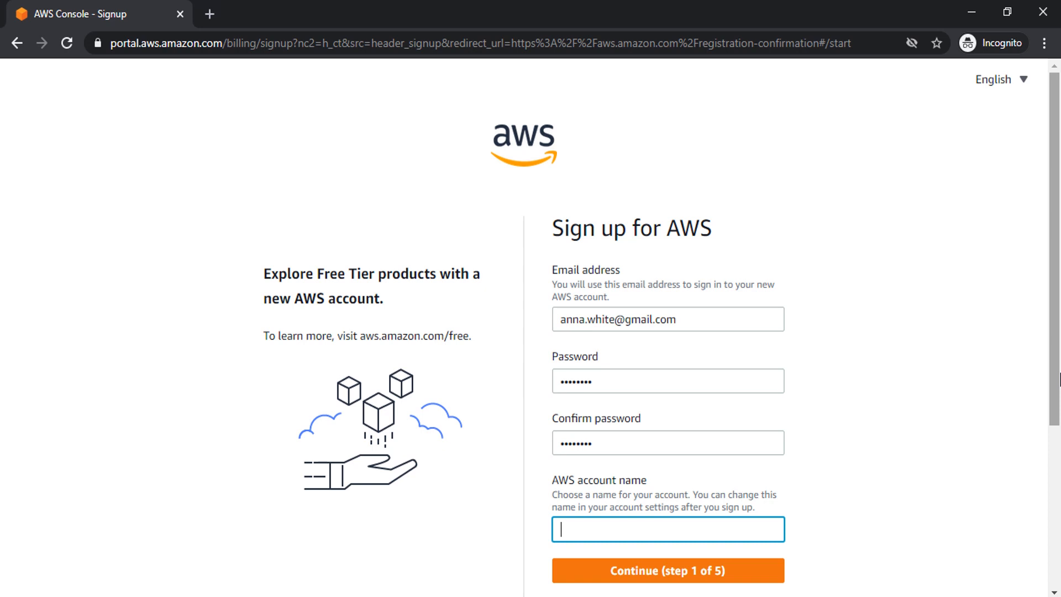
pyautogui.click(666, 570)
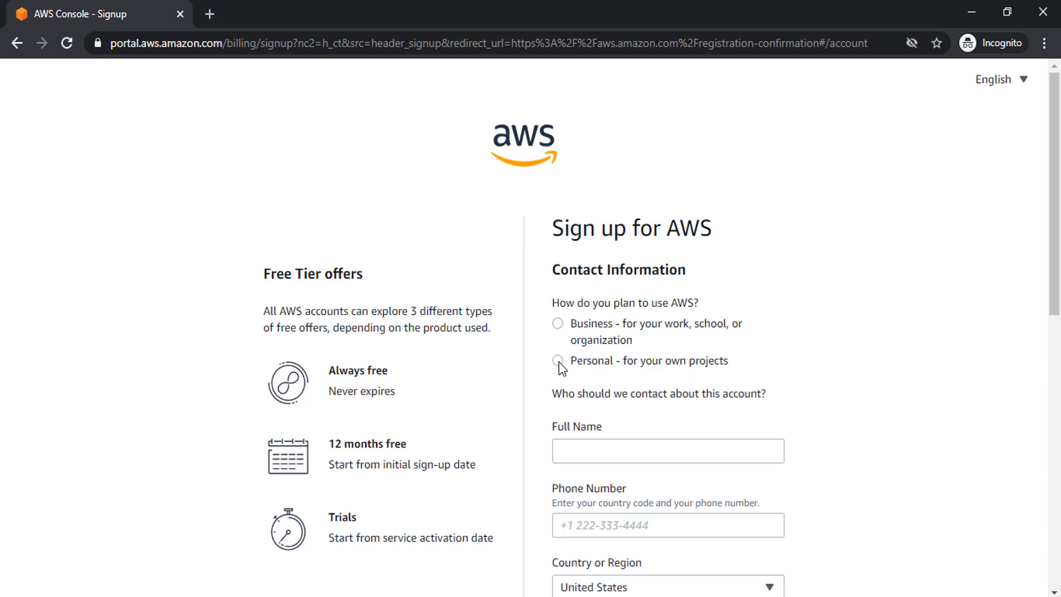
# - Fill in the contact's full name, phone number and country field
pyautogui.scroll(-4, 986, 363)
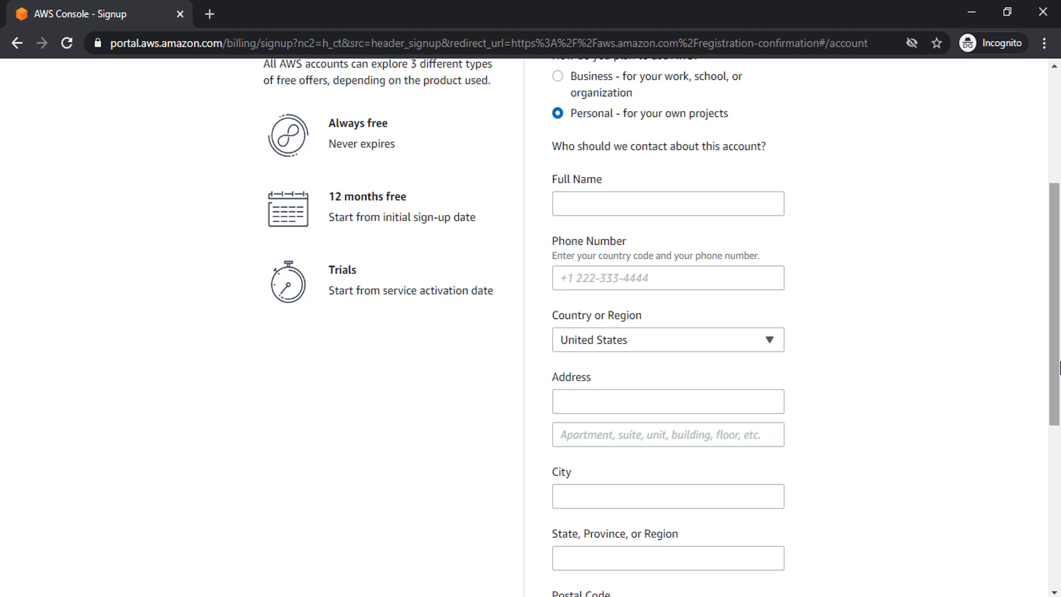
pyautogui.click(728, 201)
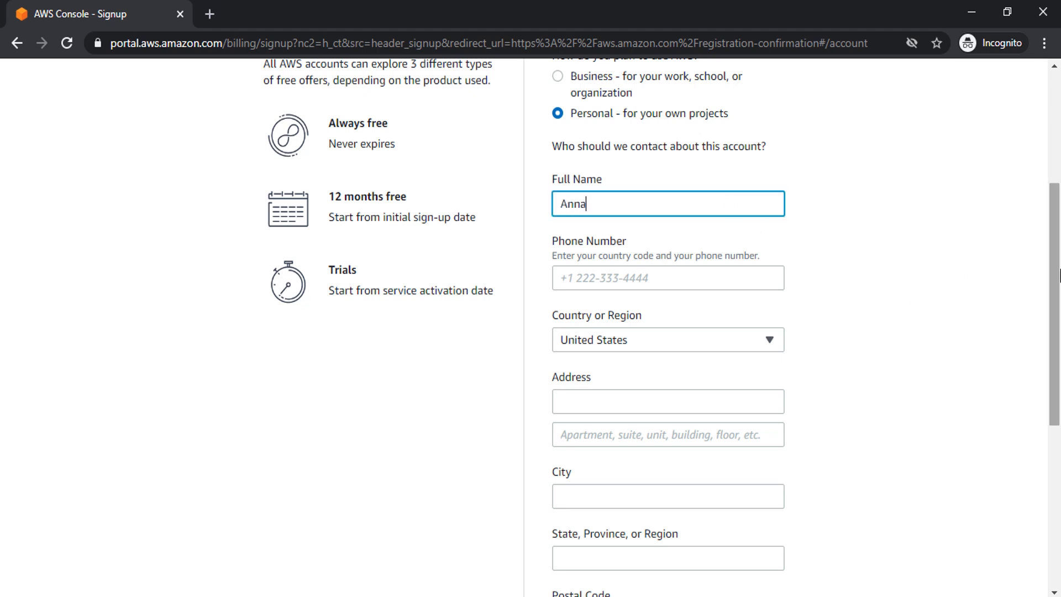
pyautogui.press('Tab')
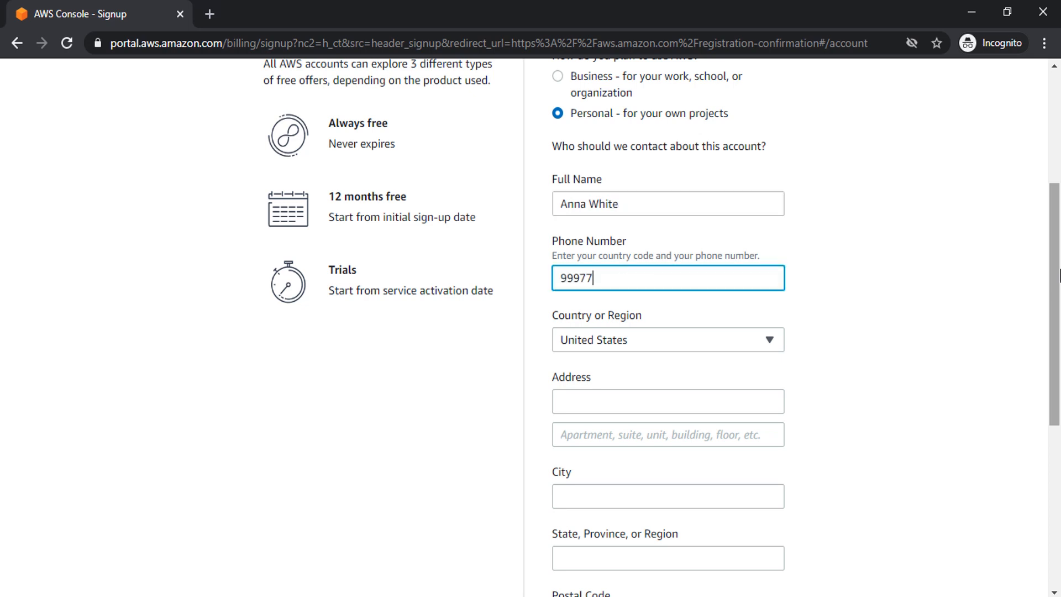
pyautogui.press('Tab')
# - Enter the street address, city, state and postal code, accept the AWS Customer Agreement, and continue
pyautogui.press('Tab')
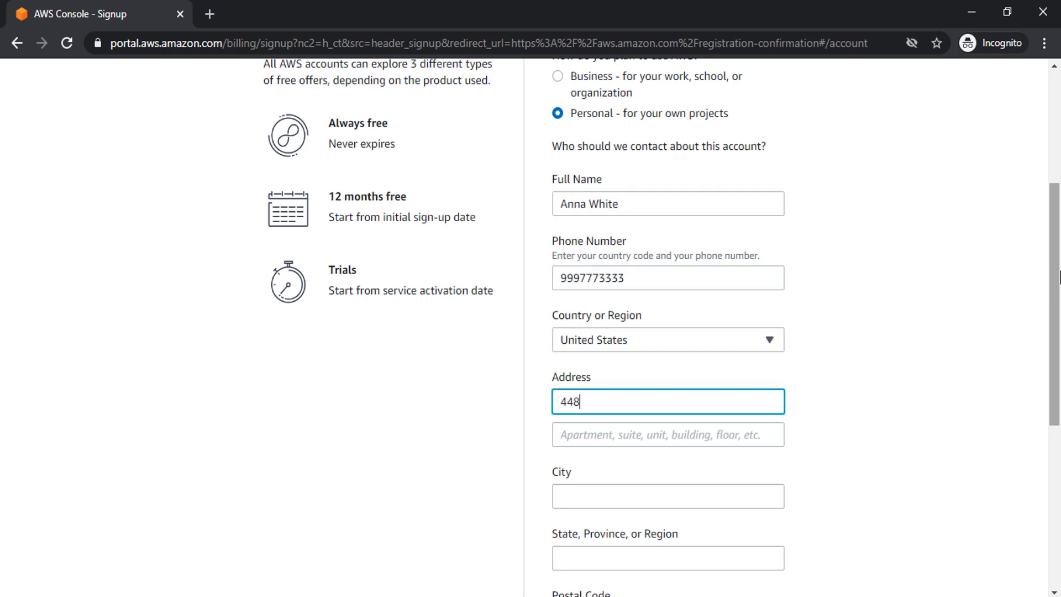
pyautogui.press('Tab')
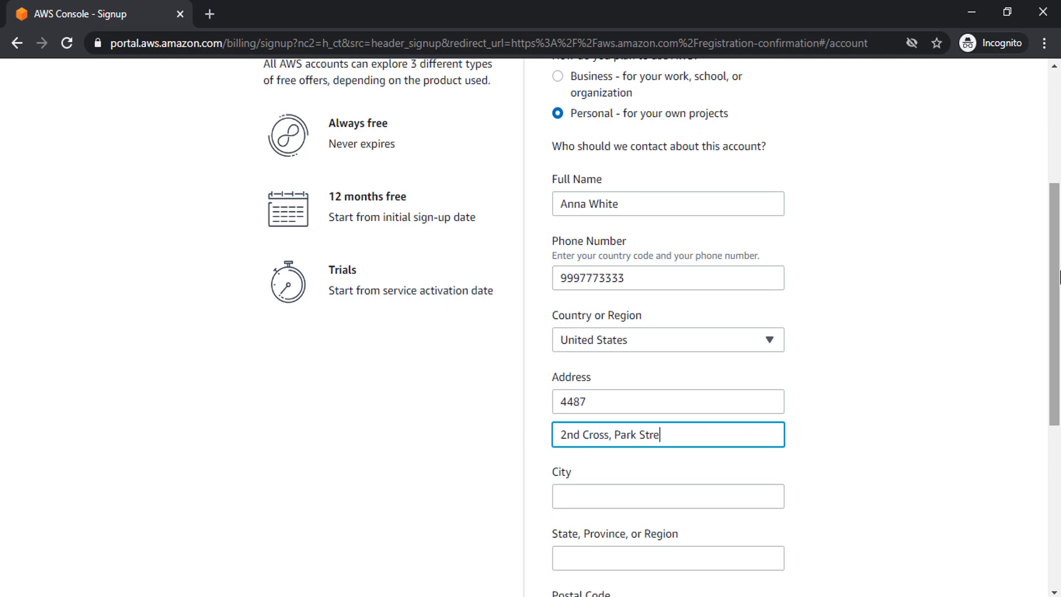
pyautogui.press('Tab')
pyautogui.scroll(-6, 1058, 288)
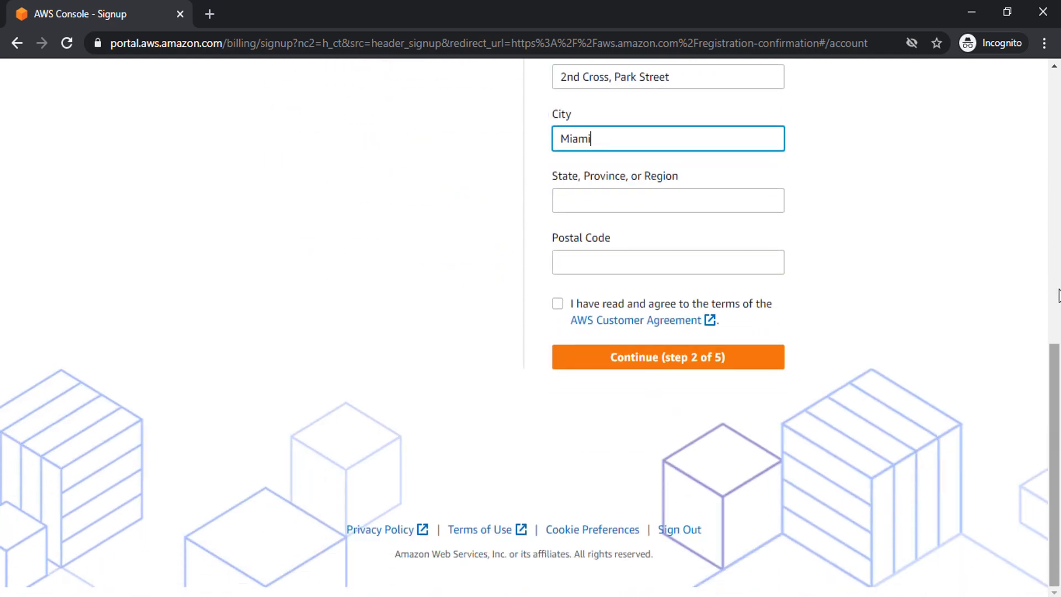
pyautogui.press('Tab')
pyautogui.press('Tab')
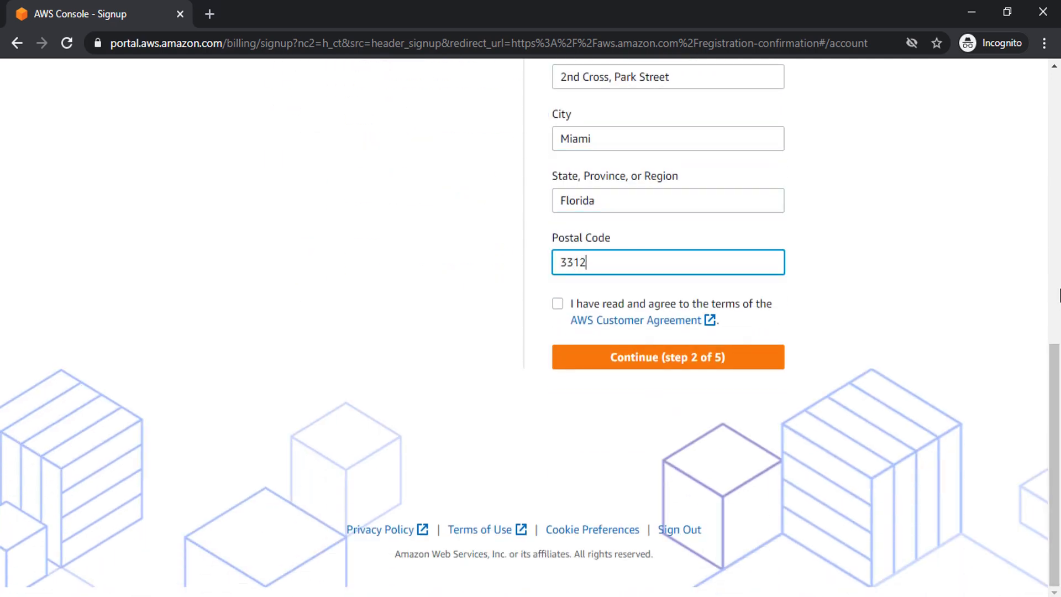
pyautogui.click(554, 307)
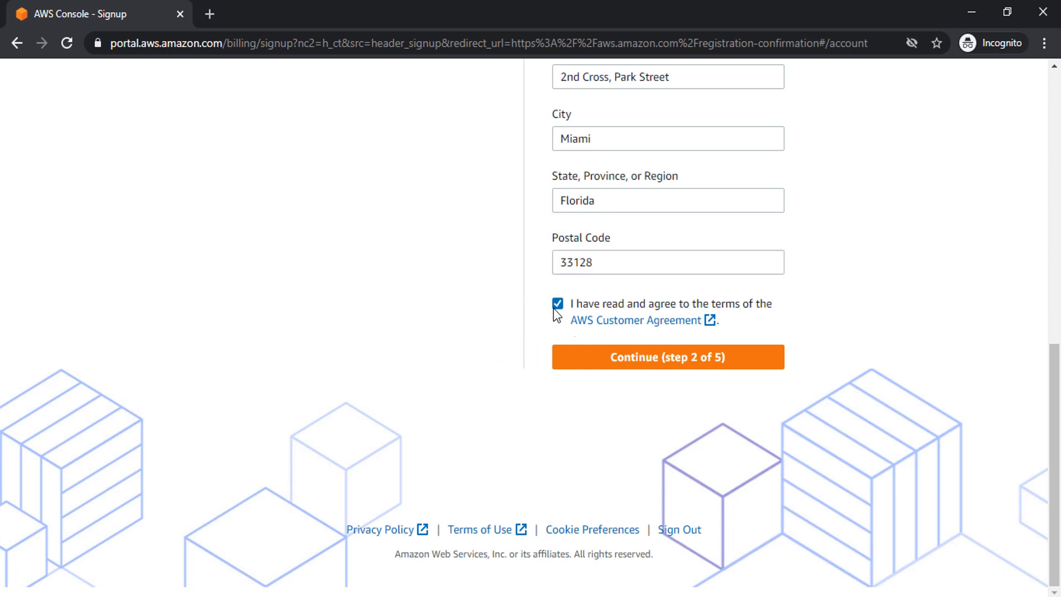
pyautogui.click(589, 362)
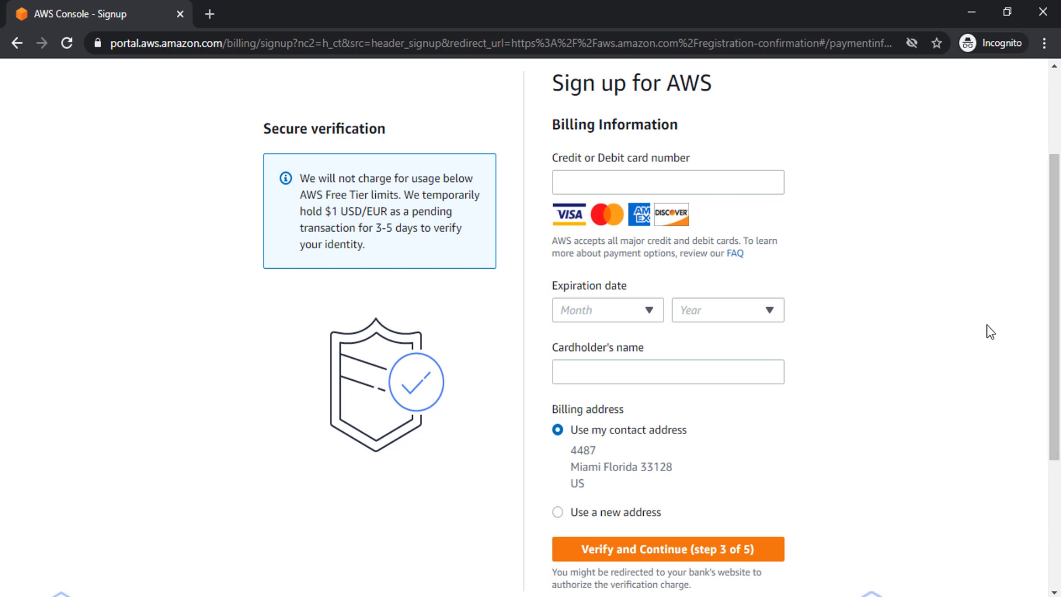
# - Replace the signup tab with a new incognito tab loading console.aws.amazon.com
pyautogui.click(210, 13)
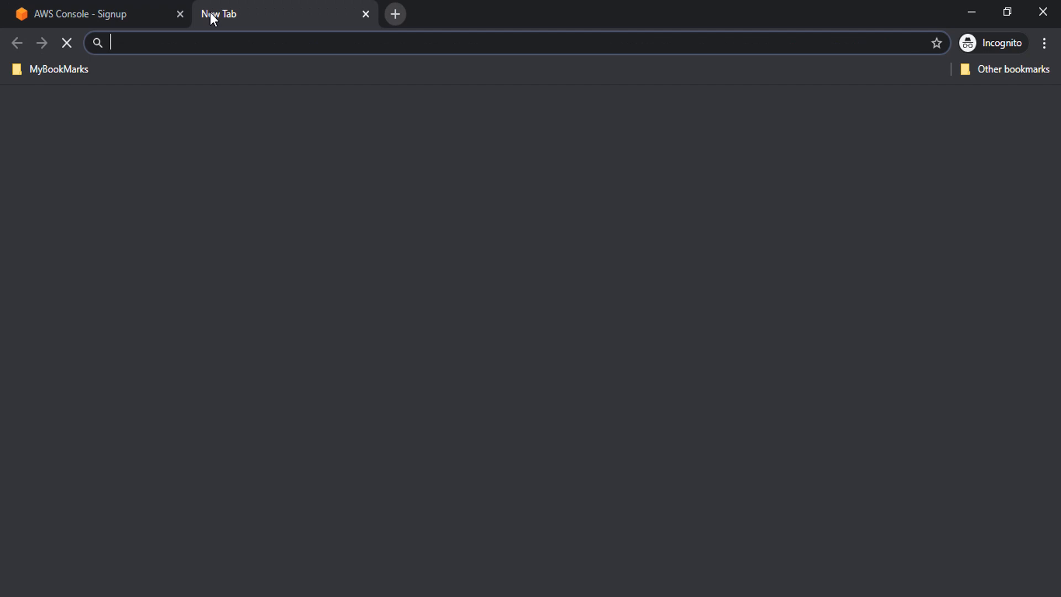
pyautogui.click(180, 13)
pyautogui.write('console.aws.amazo')
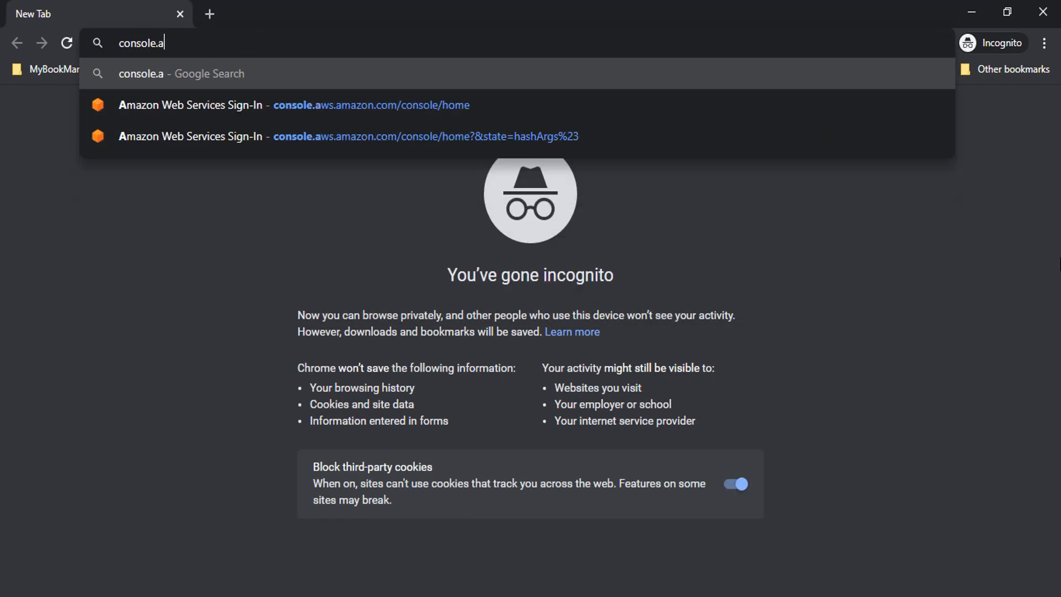
pyautogui.write('n.com')
pyautogui.press('Return')
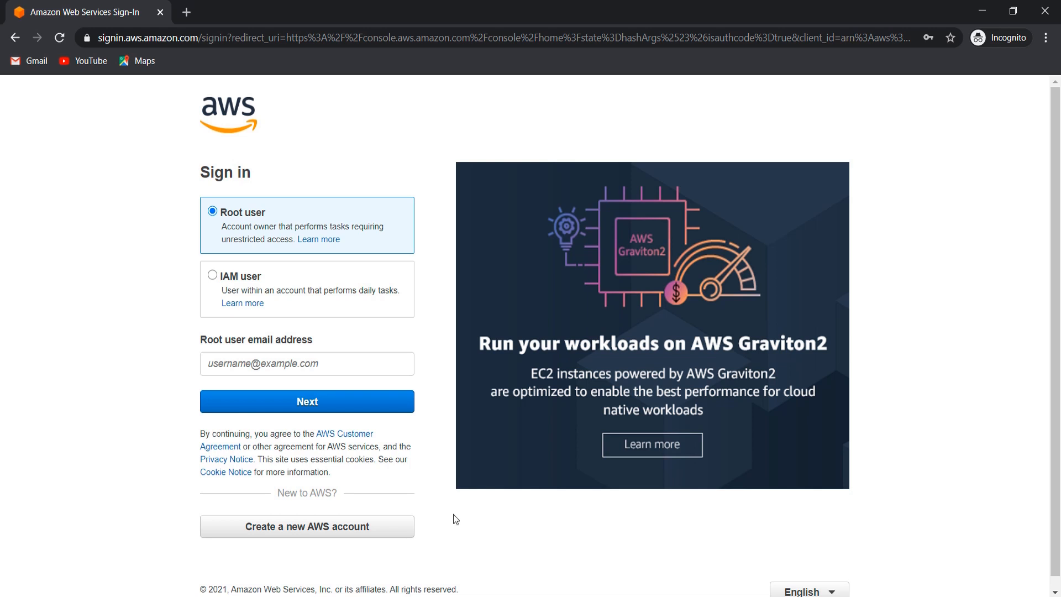
# - Load the IAM security best-practices page in another tab, then return to the AWS sign-in tab
pyautogui.click(186, 12)
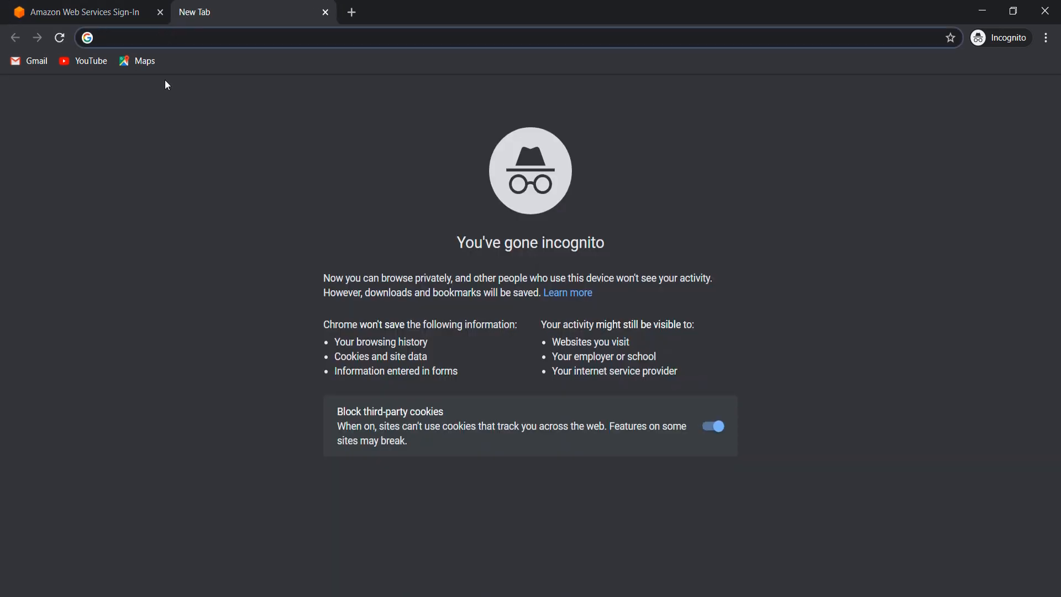
pyautogui.write('https://docs.aws.amazon.com/IAM/latest/UserGuide/best-practices.html')
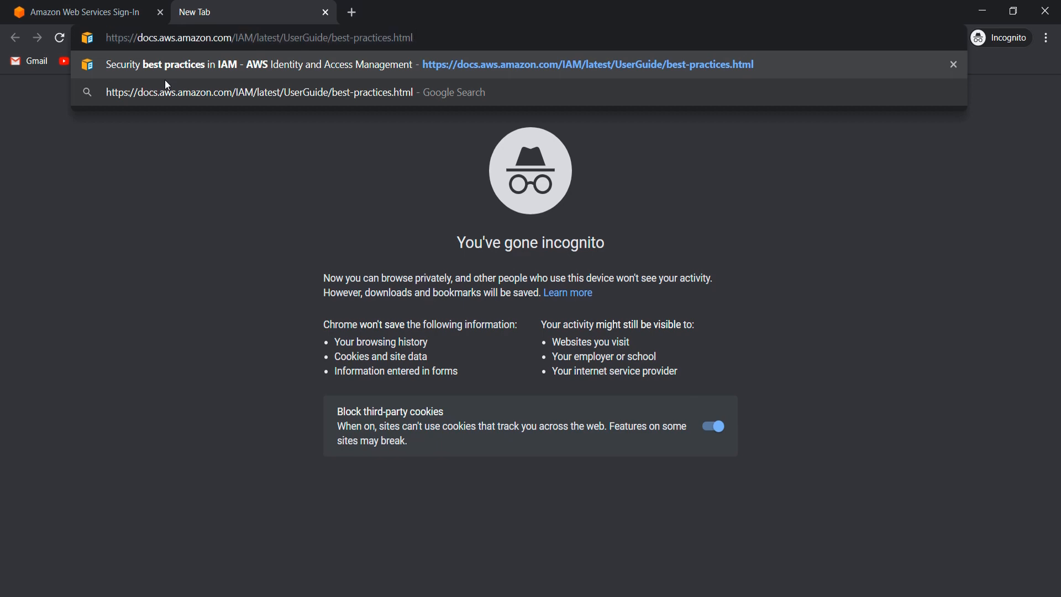
pyautogui.press('Return')
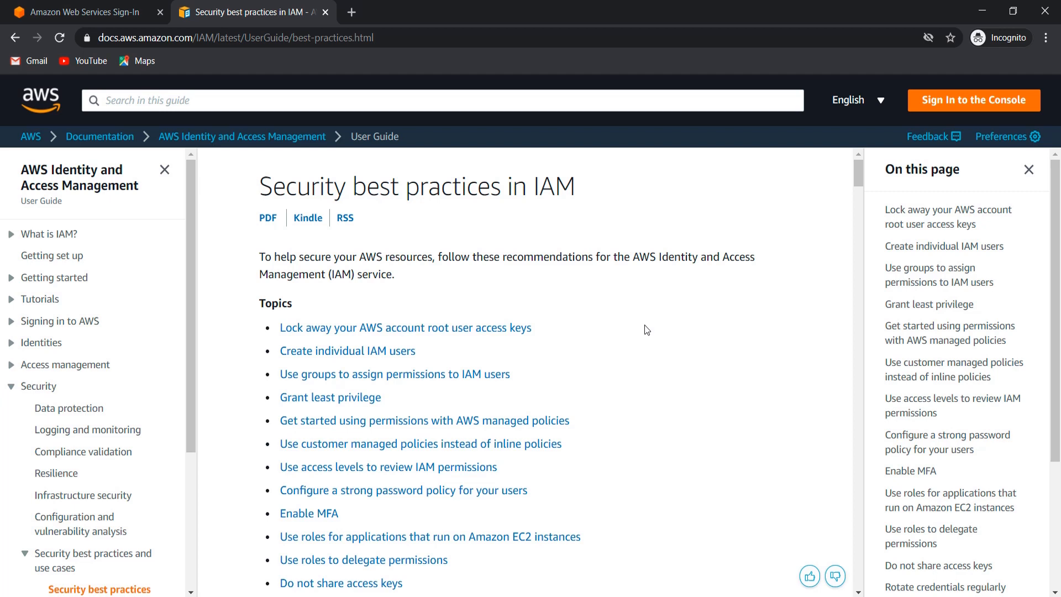
pyautogui.click(109, 10)
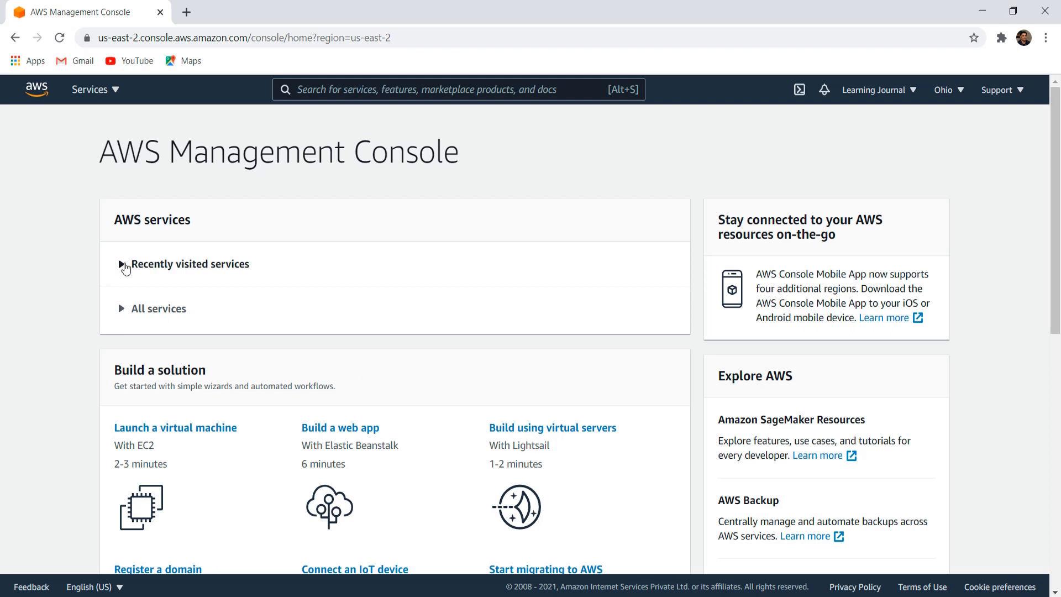
# - Expand Recently visited services and All services on the console home
pyautogui.click(122, 265)
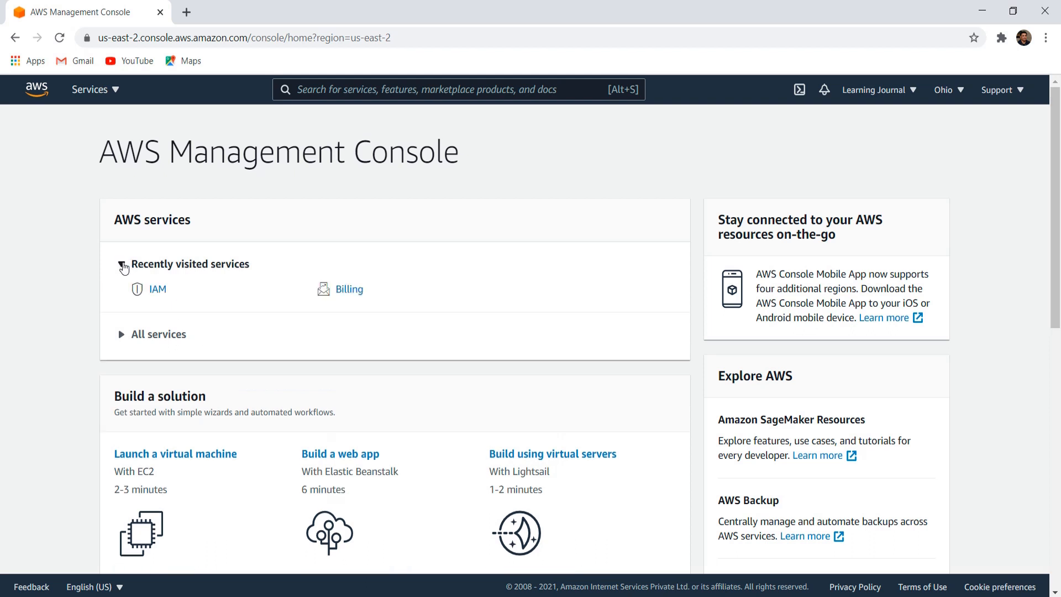
pyautogui.click(120, 334)
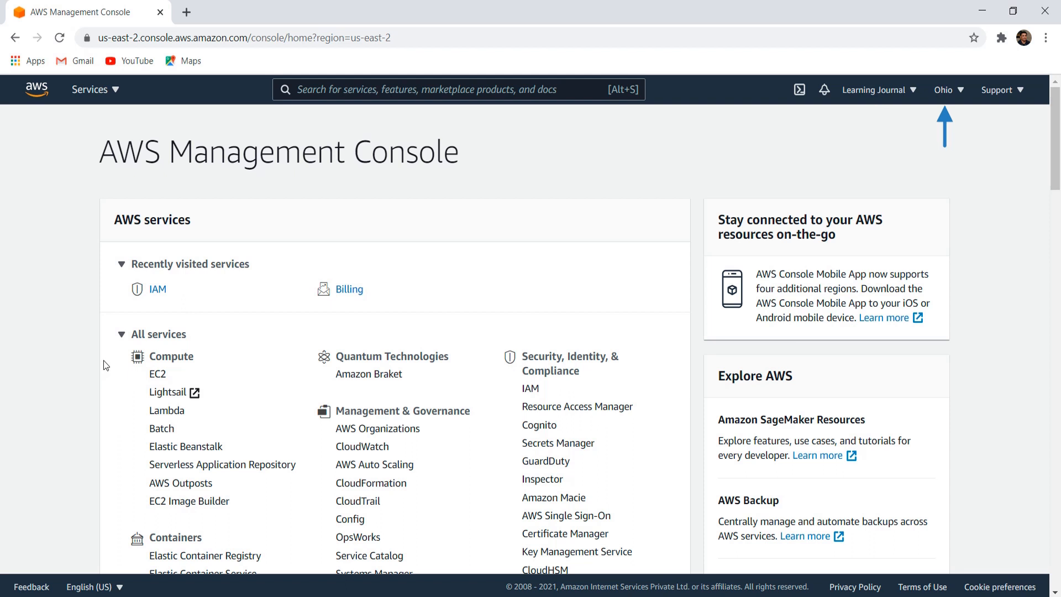
# - Switch the region to Asia Pacific (Mumbai), back to US East (Ohio), then open the account menu
pyautogui.click(964, 93)
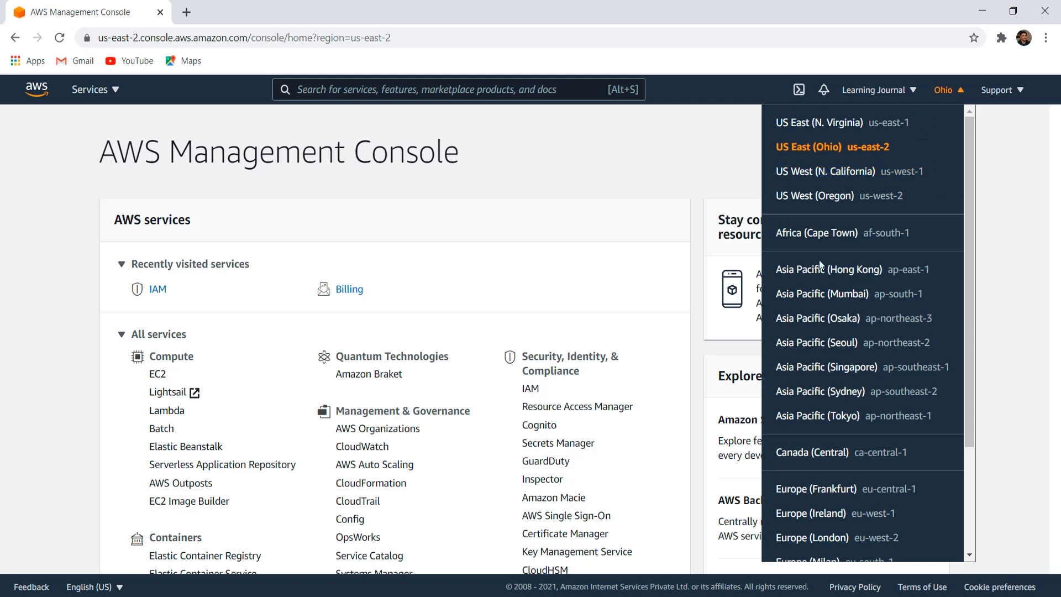
pyautogui.click(822, 293)
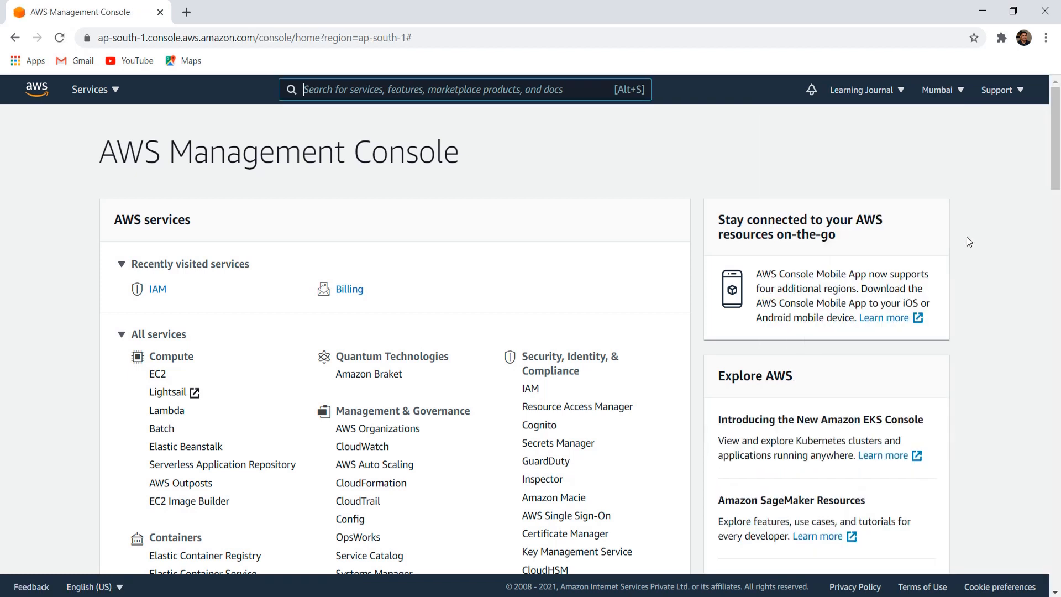
pyautogui.click(960, 90)
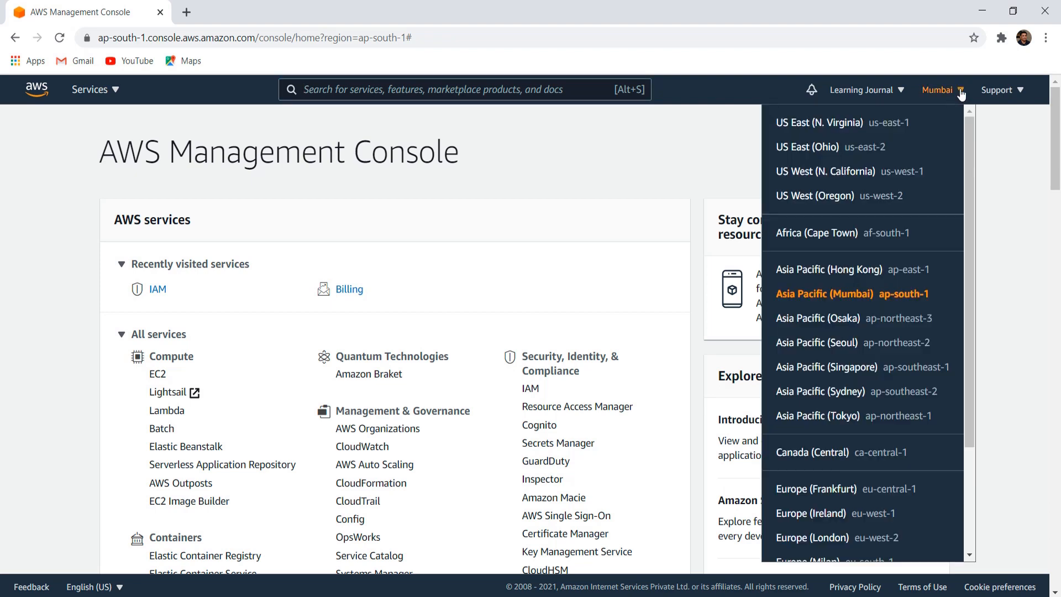
pyautogui.click(816, 148)
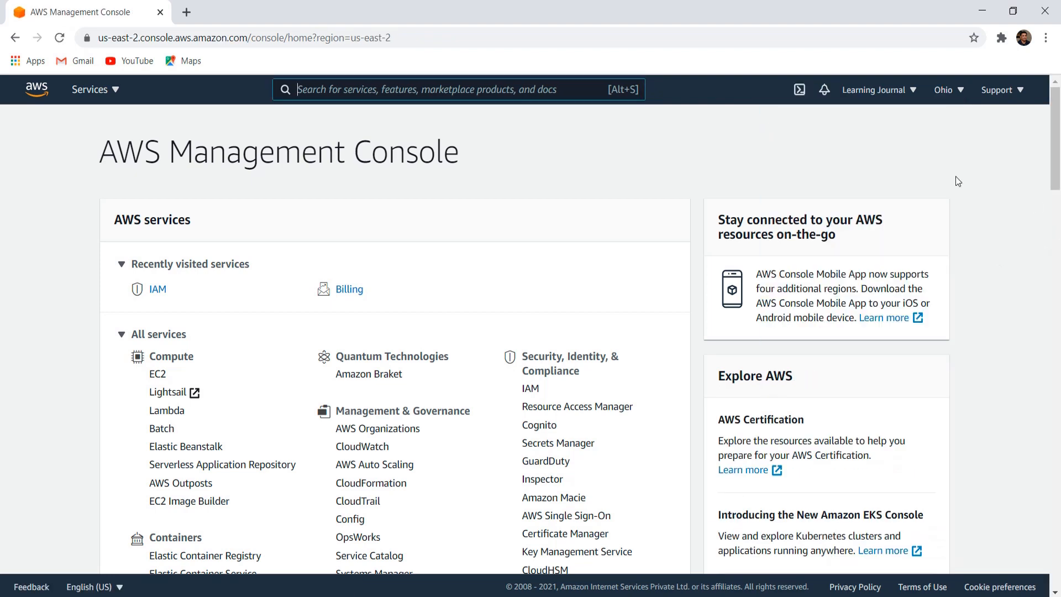
pyautogui.click(913, 93)
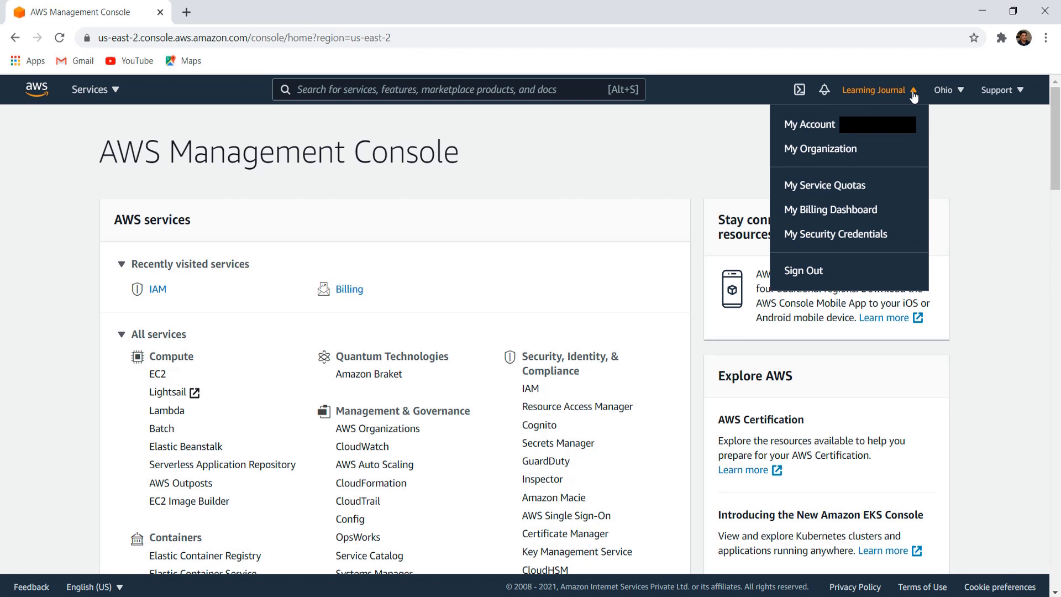
# - Go to My Security Credentials, expand the MFA section, and start activating a virtual MFA device
pyautogui.click(827, 236)
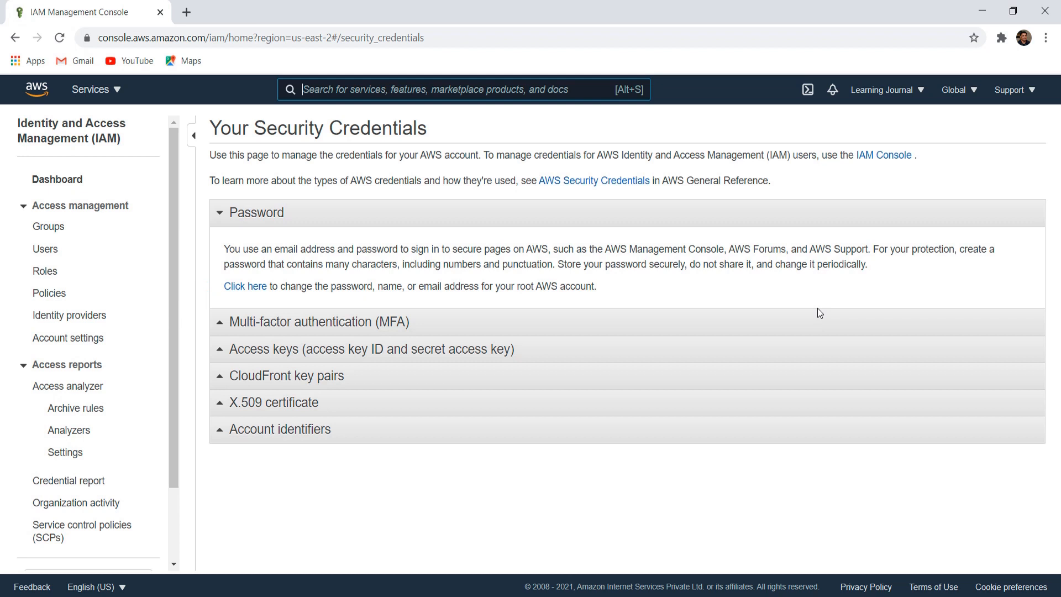
pyautogui.click(220, 323)
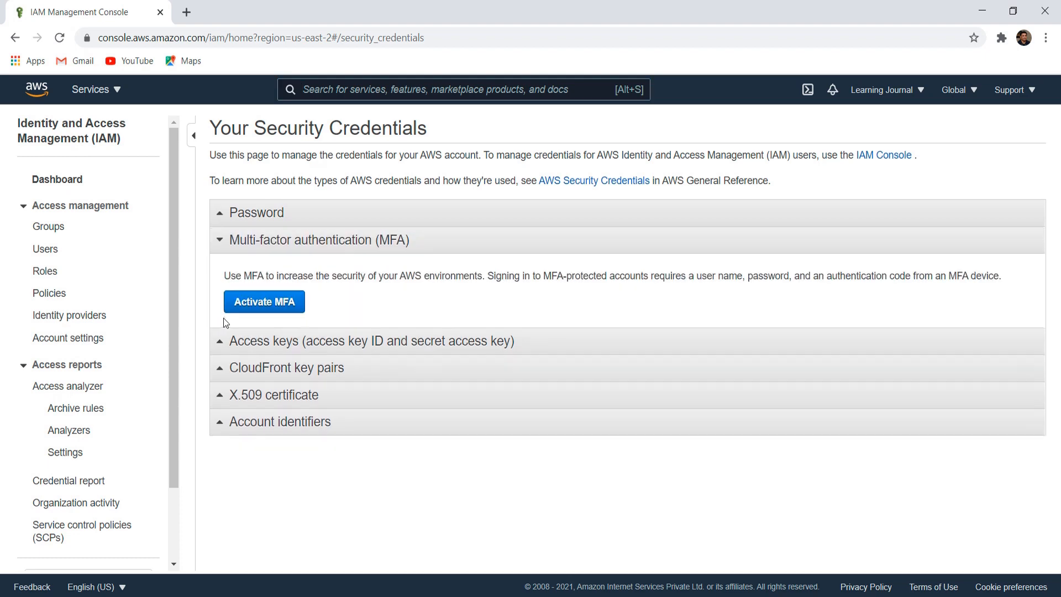
pyautogui.click(276, 305)
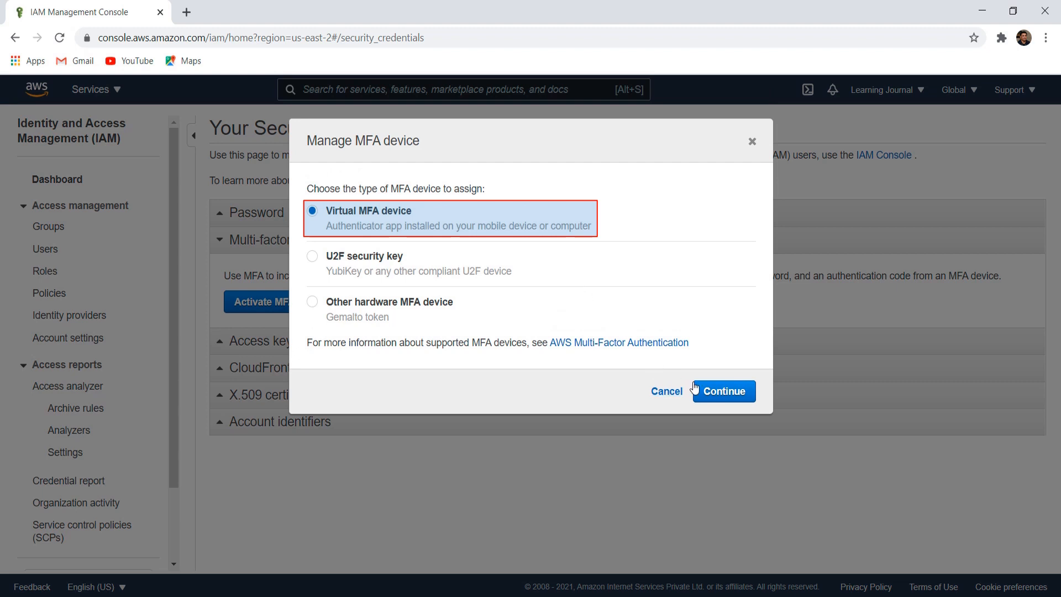
# - Continue with the virtual MFA device, complete the assignment, and close the success message
pyautogui.click(723, 390)
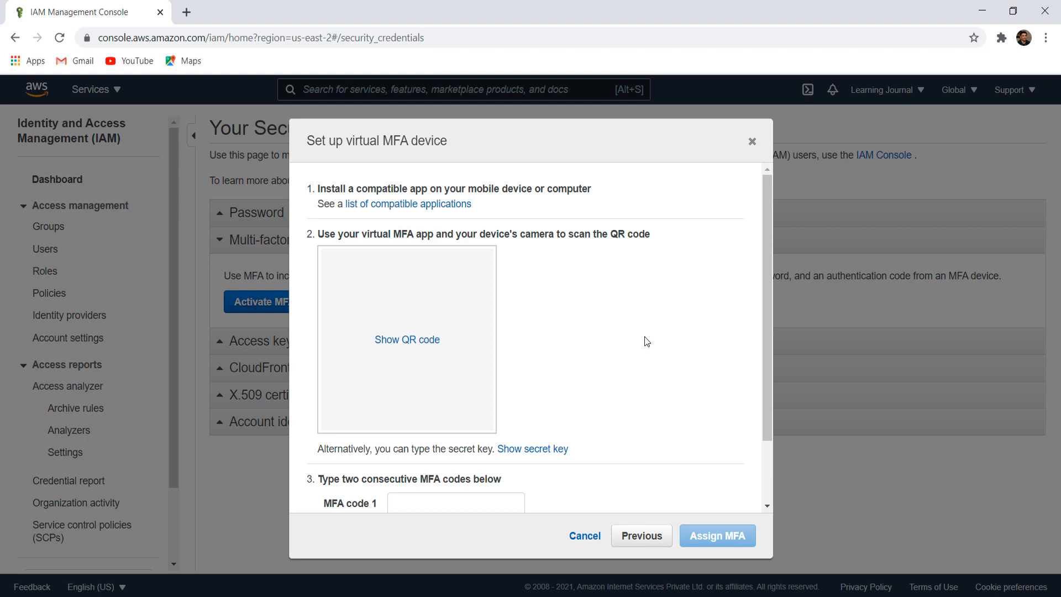
pyautogui.scroll(-2, 646, 341)
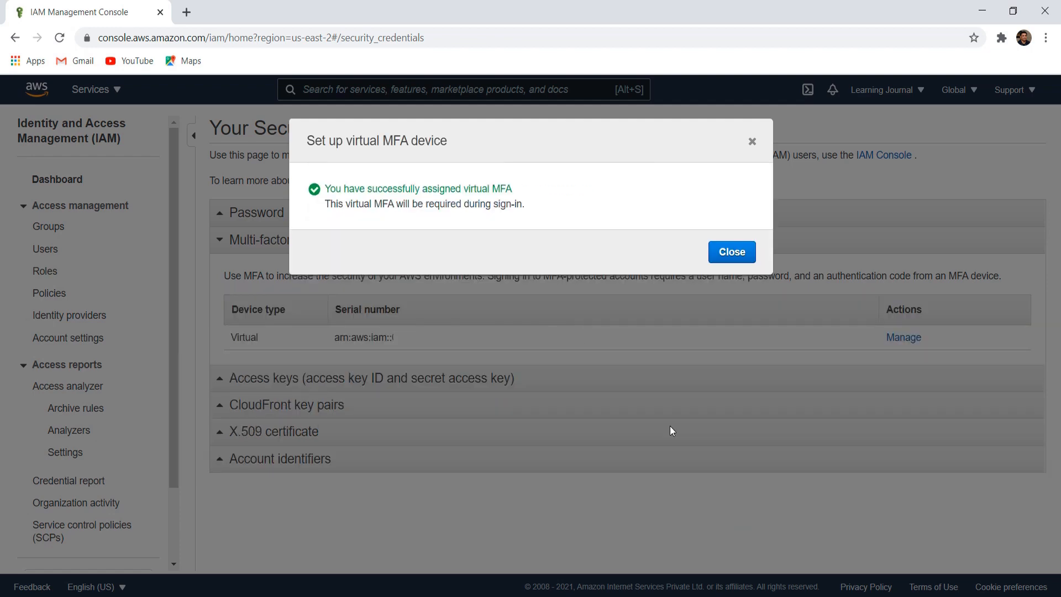
pyautogui.click(733, 252)
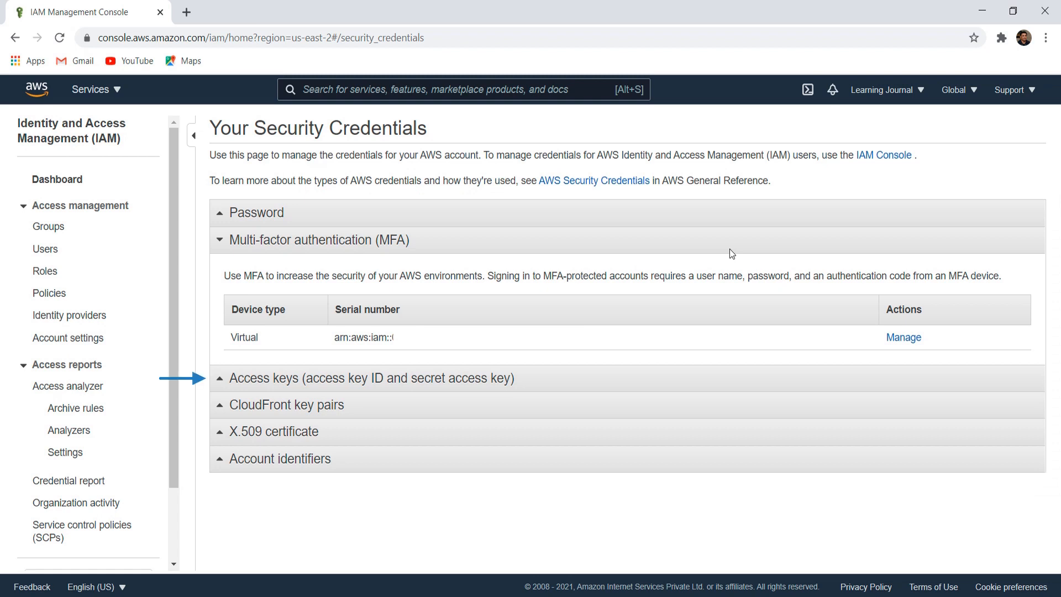
# - Expand the root account's access keys section to confirm none exist, then open the Services menu
pyautogui.click(259, 379)
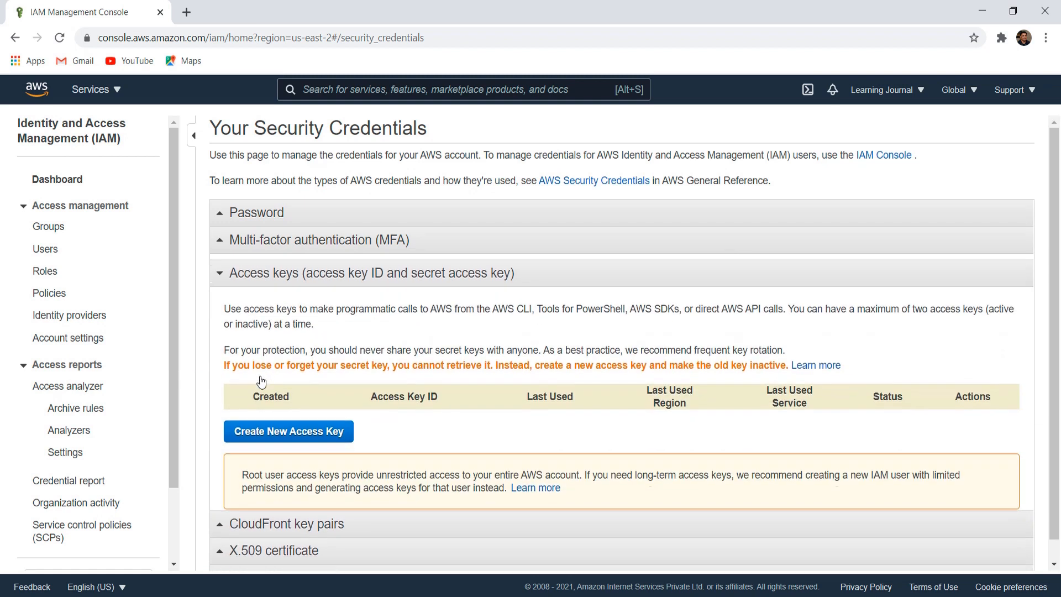
pyautogui.scroll(-1, 505, 430)
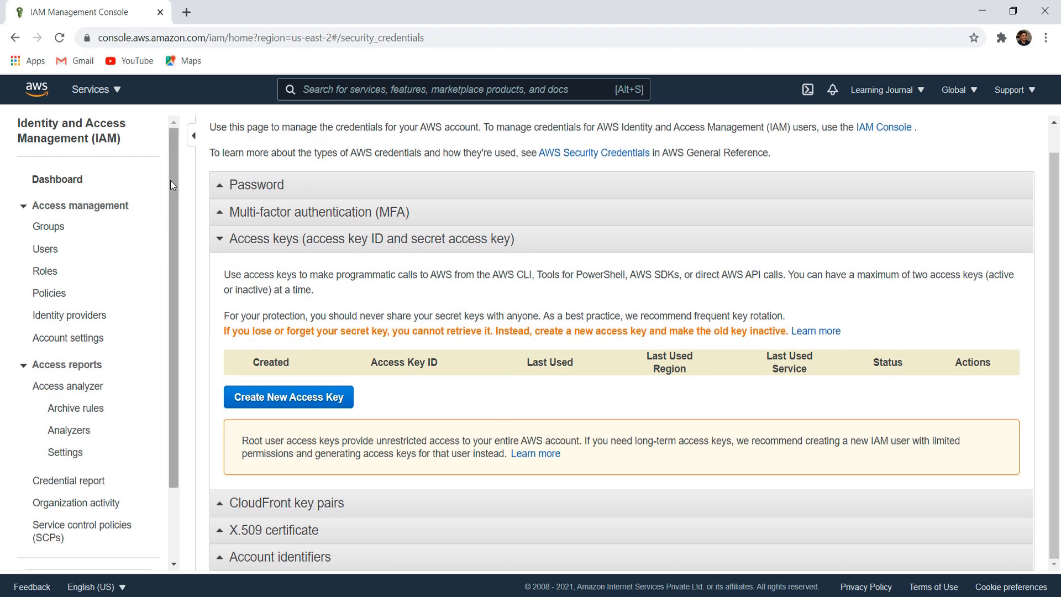
pyautogui.click(109, 90)
# - Return to Console Home and open the account menu showing Sign Out
pyautogui.click(54, 255)
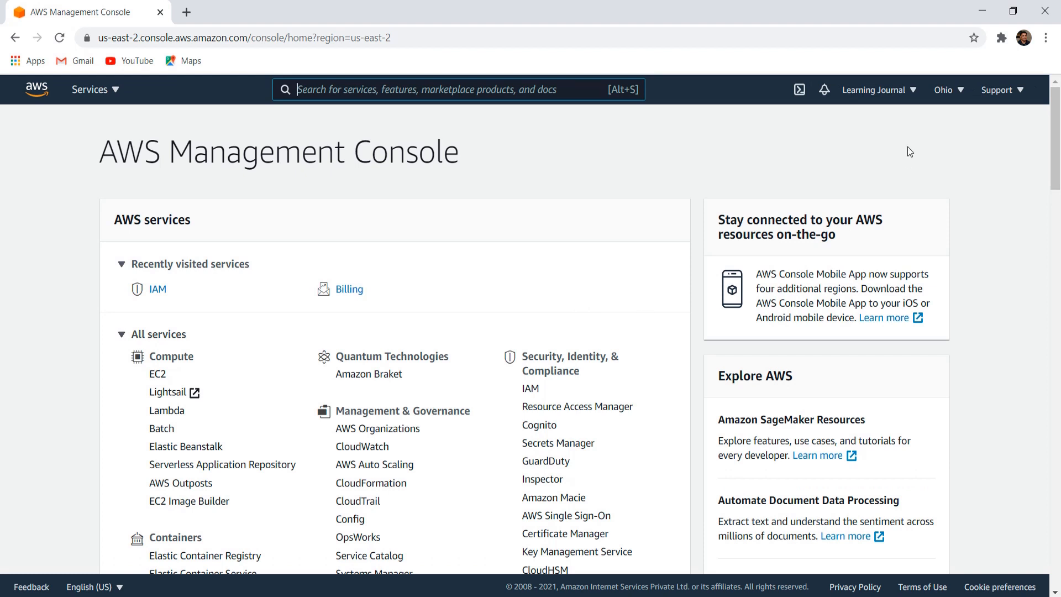
pyautogui.click(912, 91)
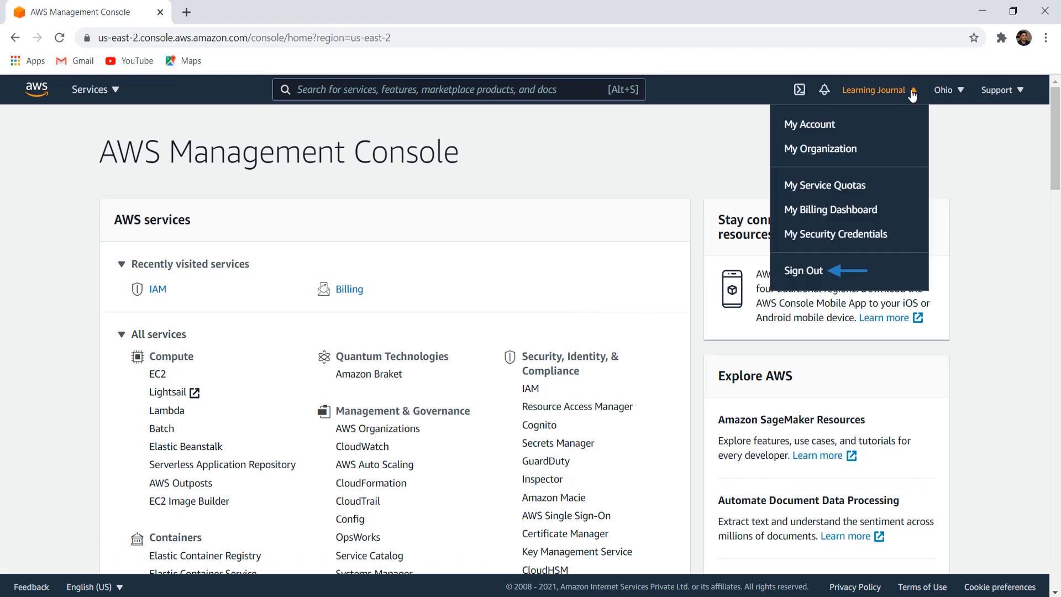